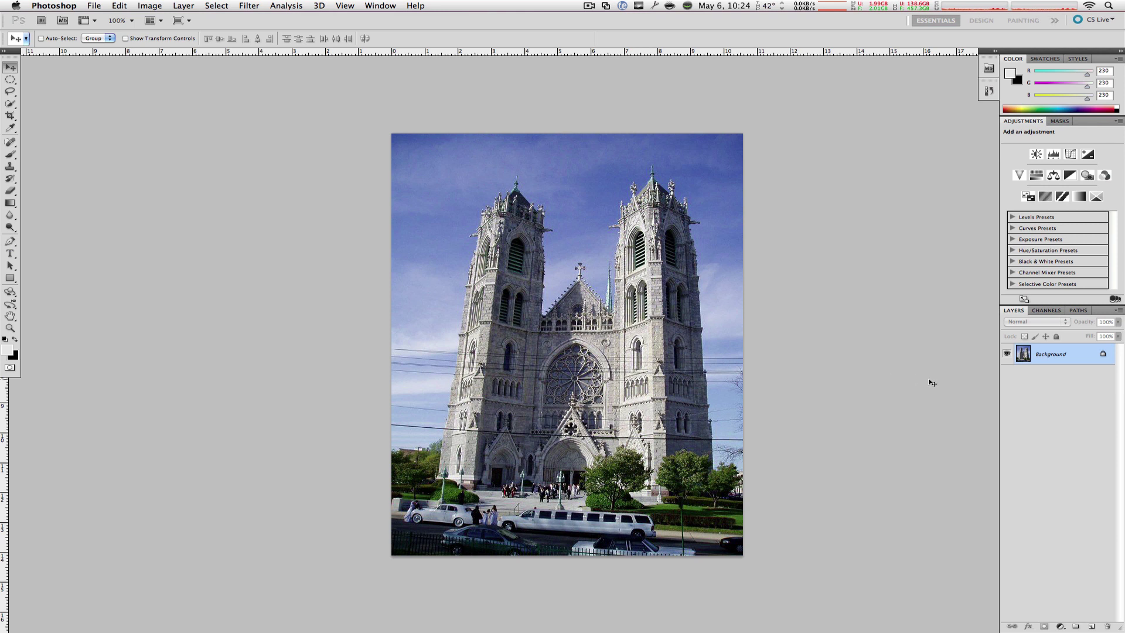
Step: Convert the background into an editable layer and select the upper section of the right tower with Quick Selection
alt+double_click(1065, 365)
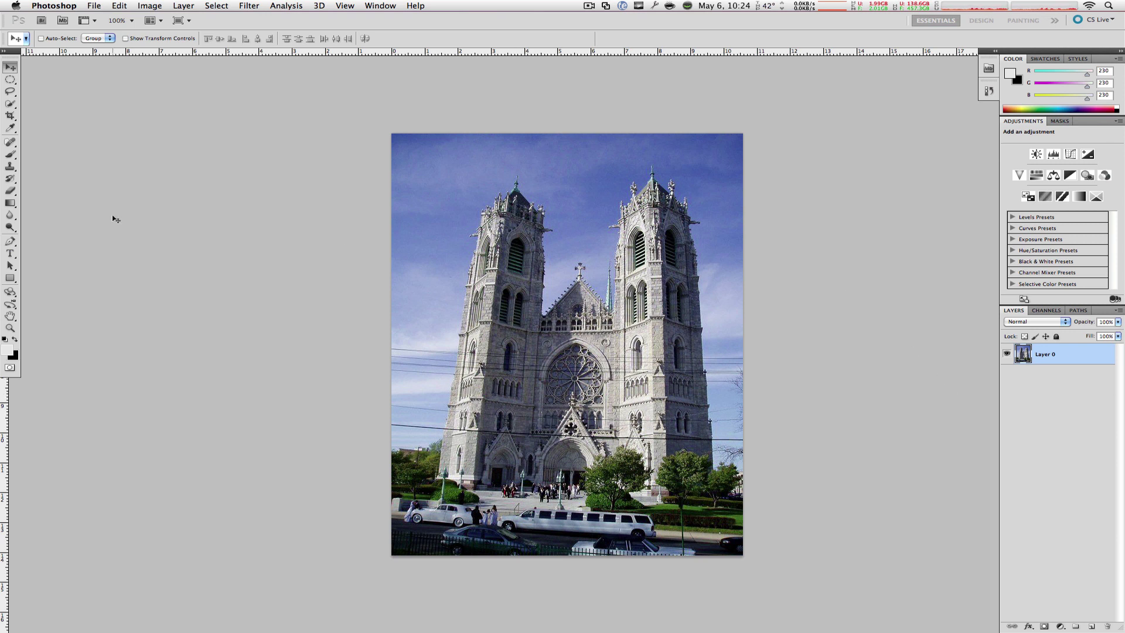
click(10, 104)
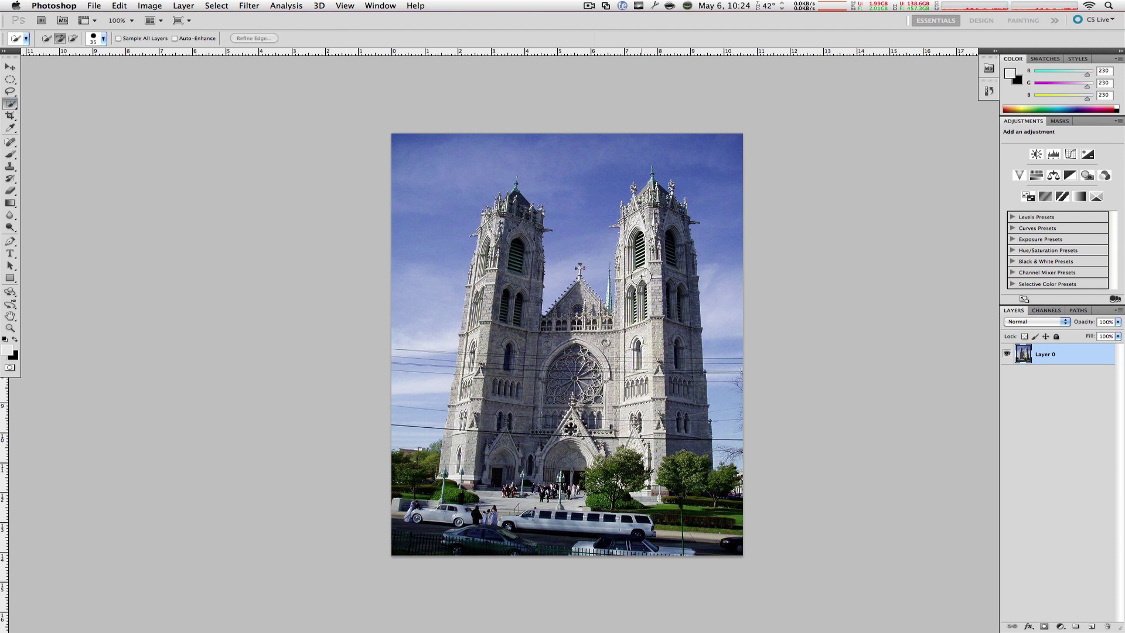
mouse_move(636, 274)
mouse_down()
mouse_move(653, 248)
mouse_move(649, 214)
mouse_move(656, 227)
mouse_up()
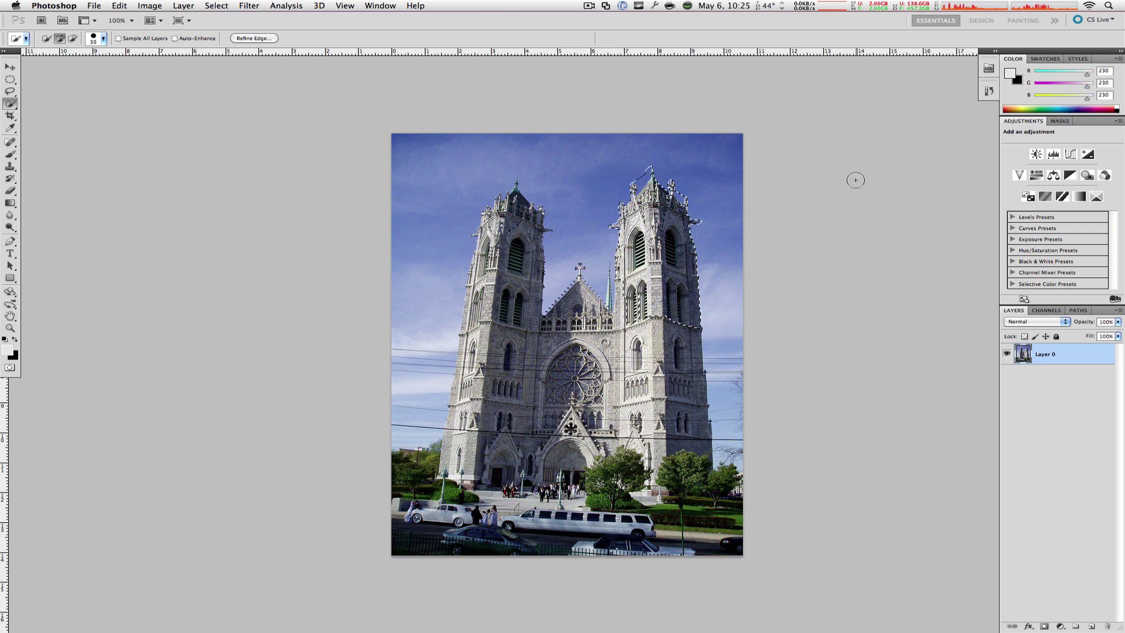
Step: Place a horizontal guide just above the left tower's tip and add a Puppet Warp pin at the top of the right tower
drag(563, 54, 567, 175)
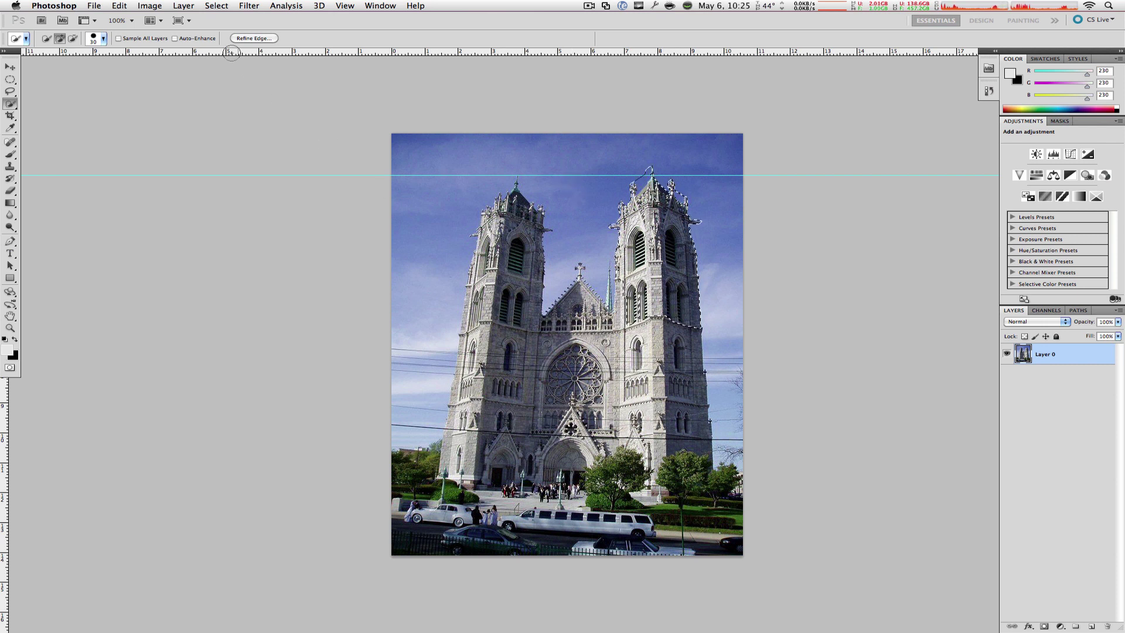
click(120, 6)
click(172, 218)
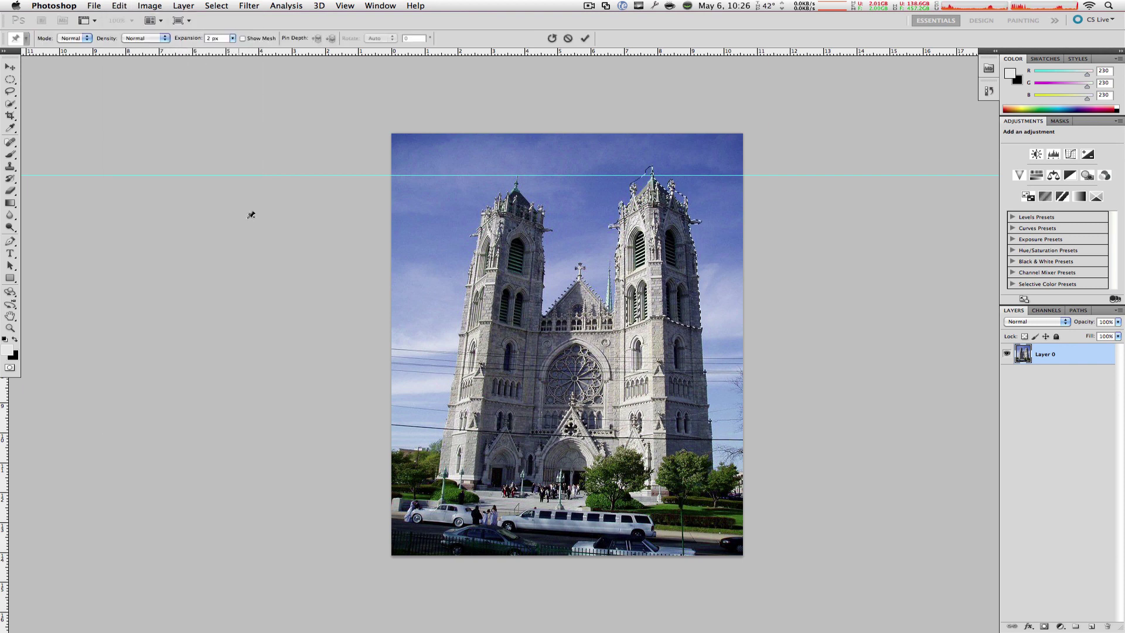
click(654, 199)
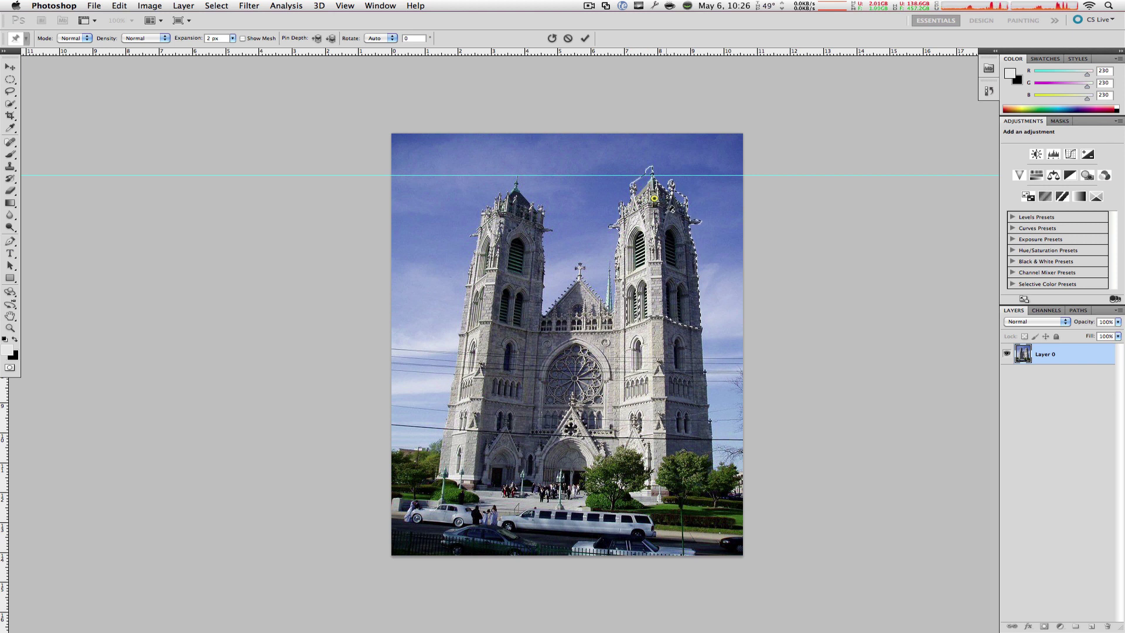
Step: Rotate the right tower's pin to 21 degrees, nudge it downward toward the left tower's height, and leave Puppet Warp
key(alt)
drag(670, 212, 677, 200)
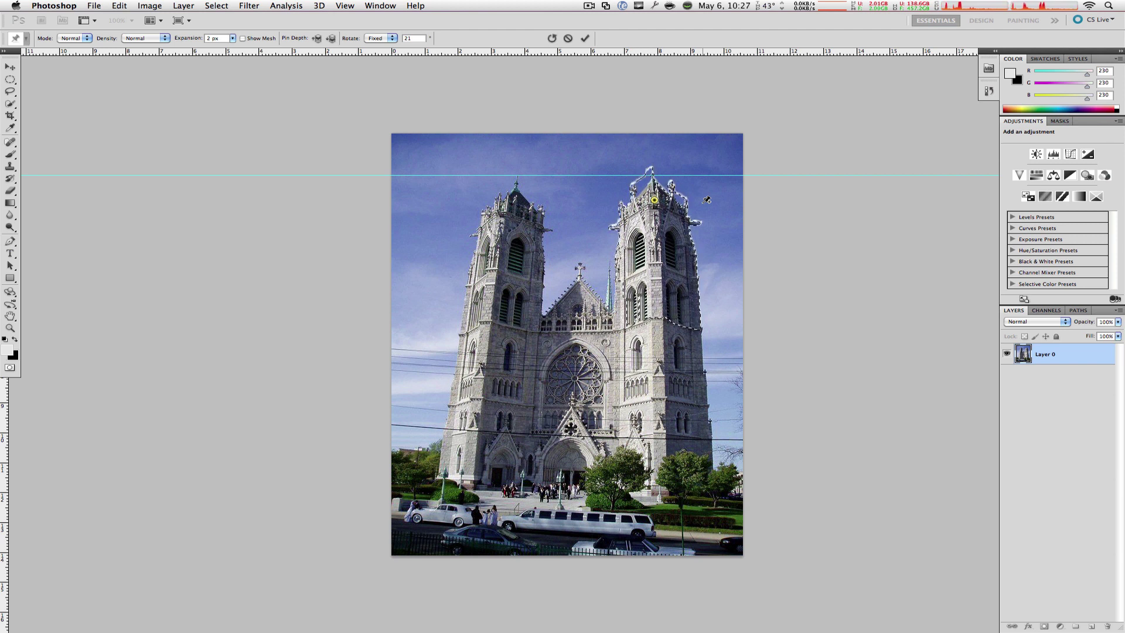
key(Down)
key(Down)
key(Down)
key(Down)
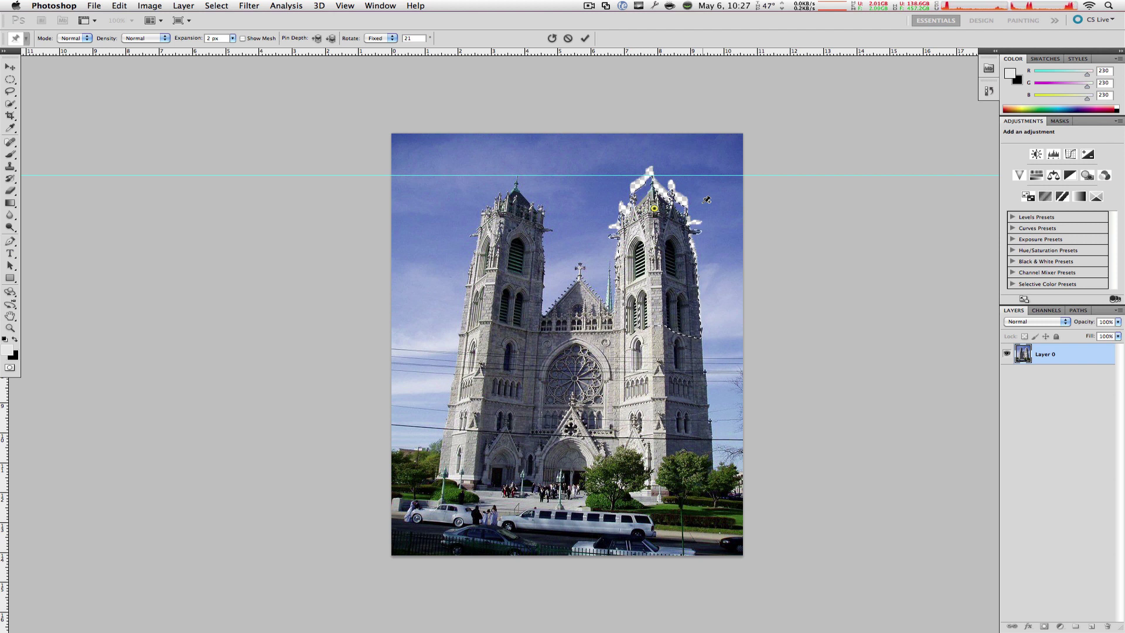
key(Escape)
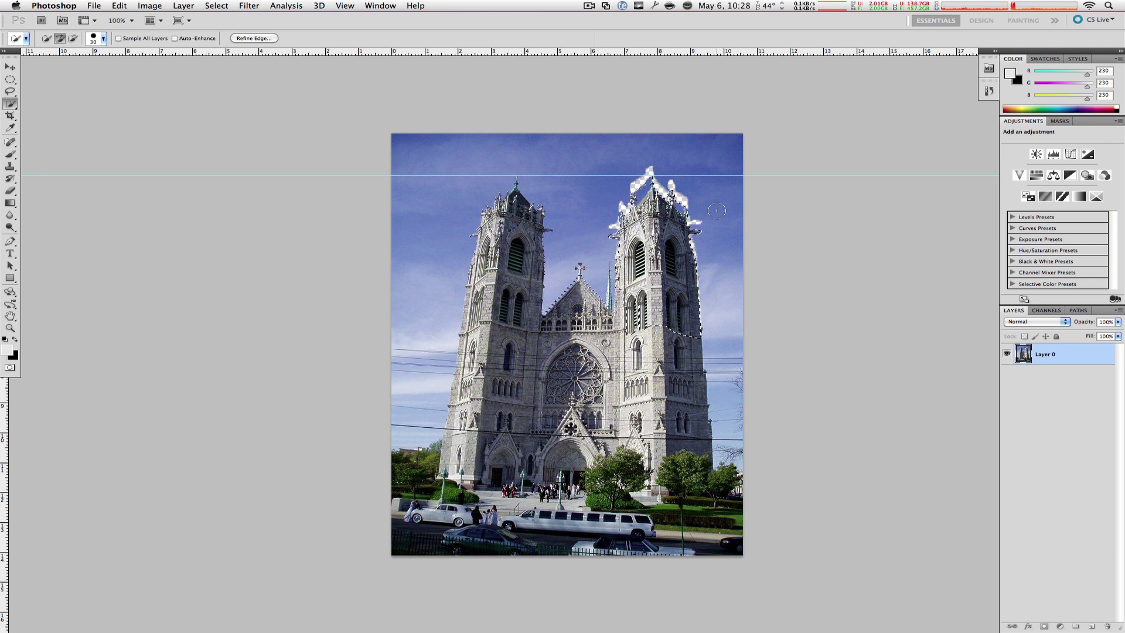
Step: Cut the selected tower section out of the layer, clear the selection, and remove the horizontal guide
key(Delete)
key(ctrl+d)
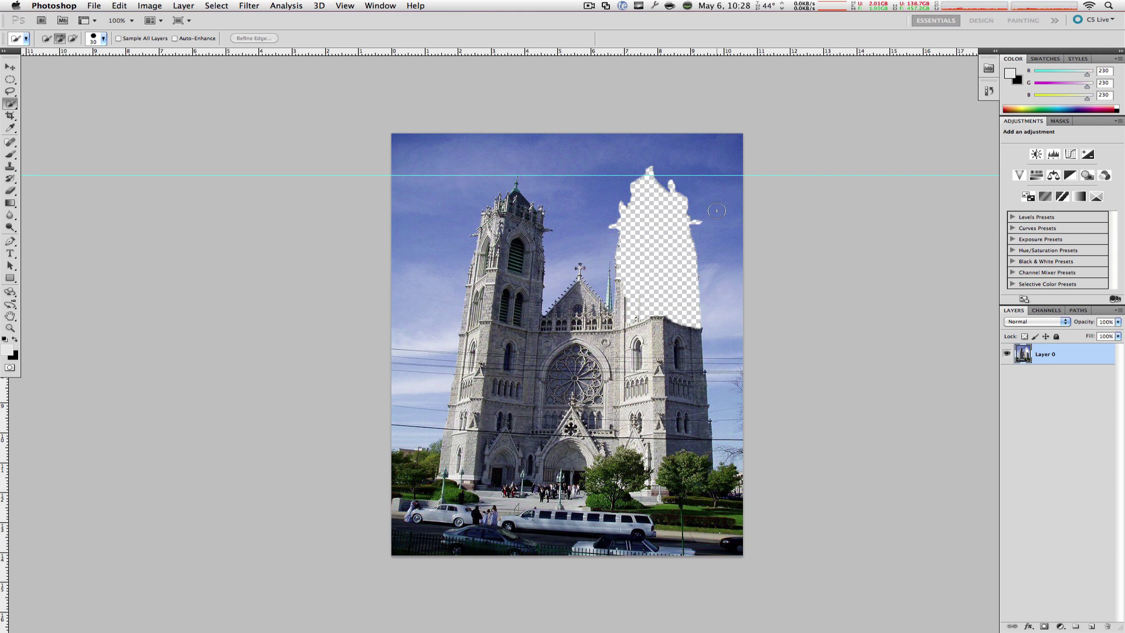
click(10, 67)
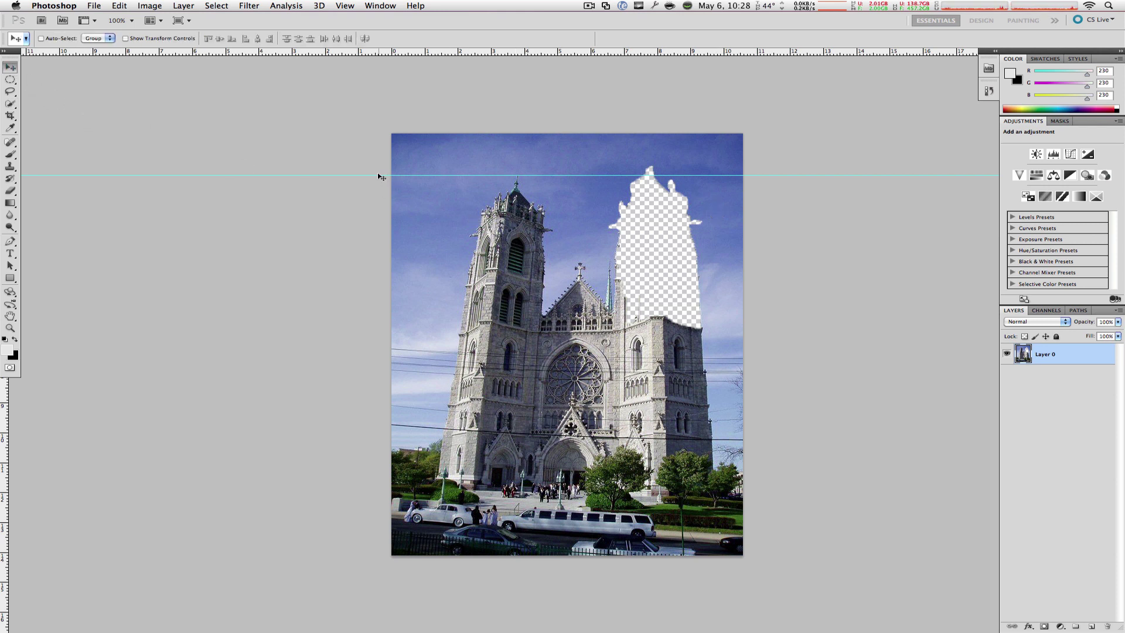
drag(377, 174, 377, 49)
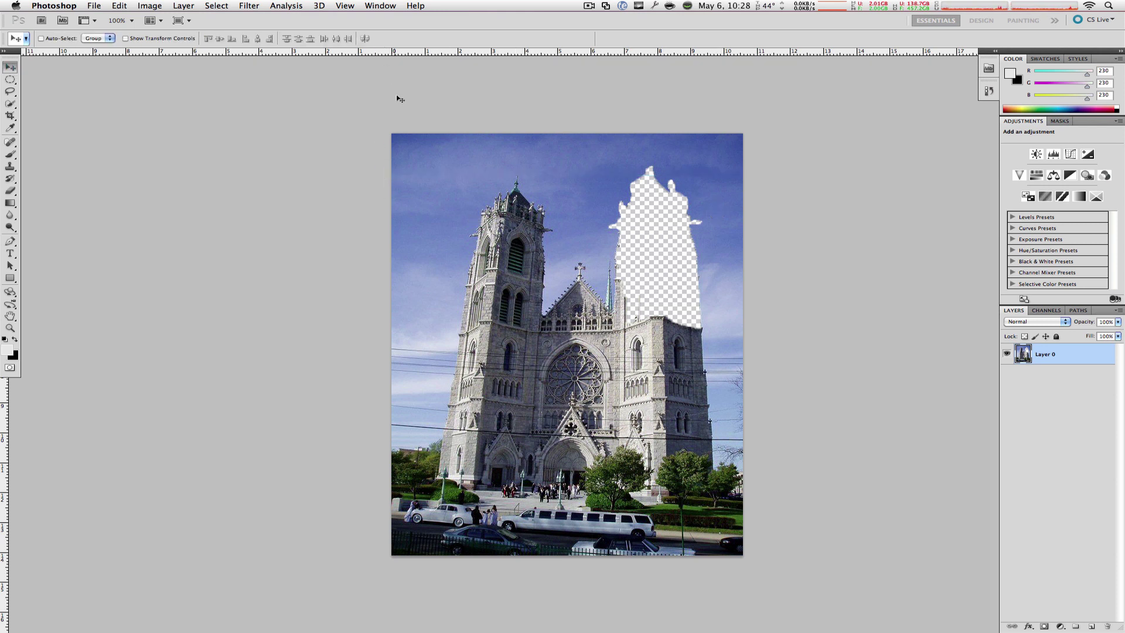
Step: Select the transparent hole plus a margin of surrounding sky and fill it using Content-Aware at 100% opacity
click(9, 79)
click(10, 103)
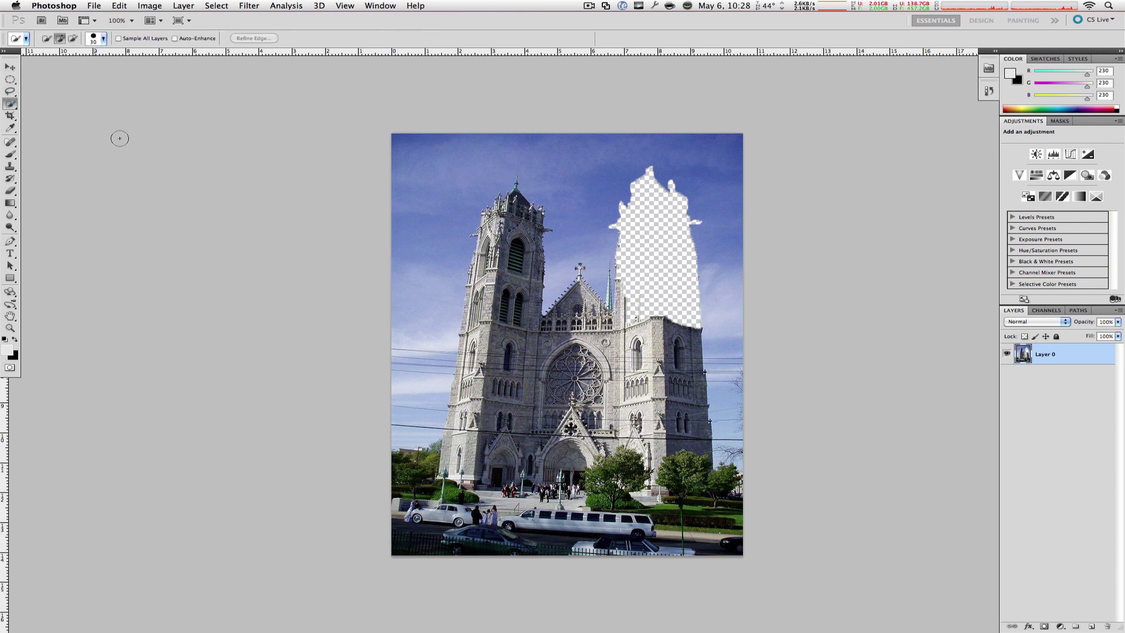
mouse_move(621, 219)
mouse_down()
mouse_move(637, 188)
mouse_move(667, 204)
mouse_up()
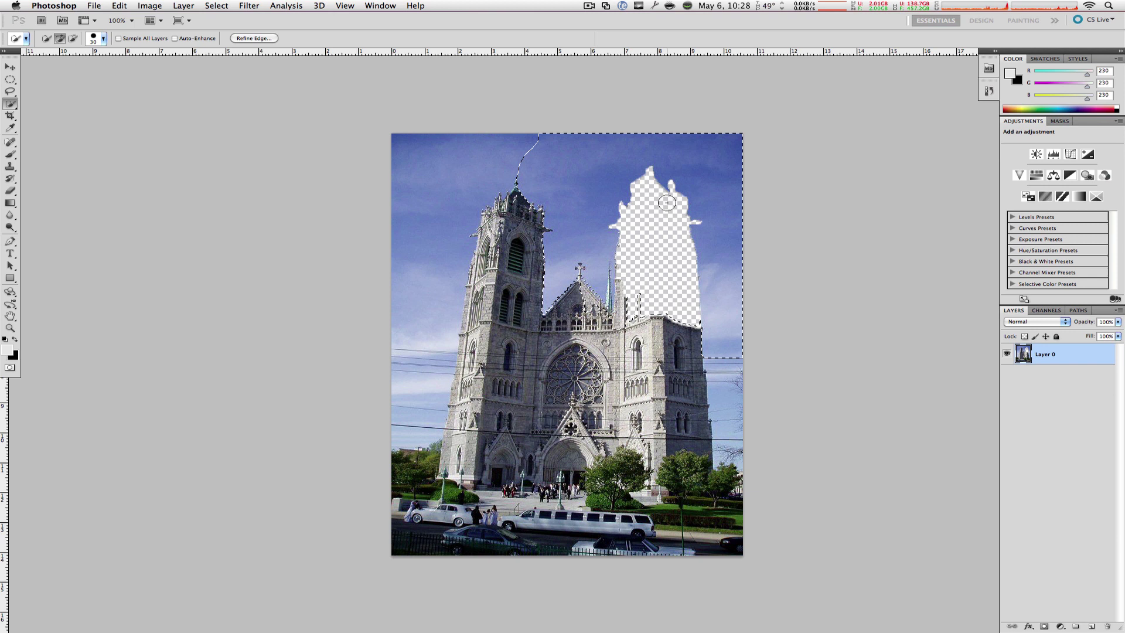
key(alt)
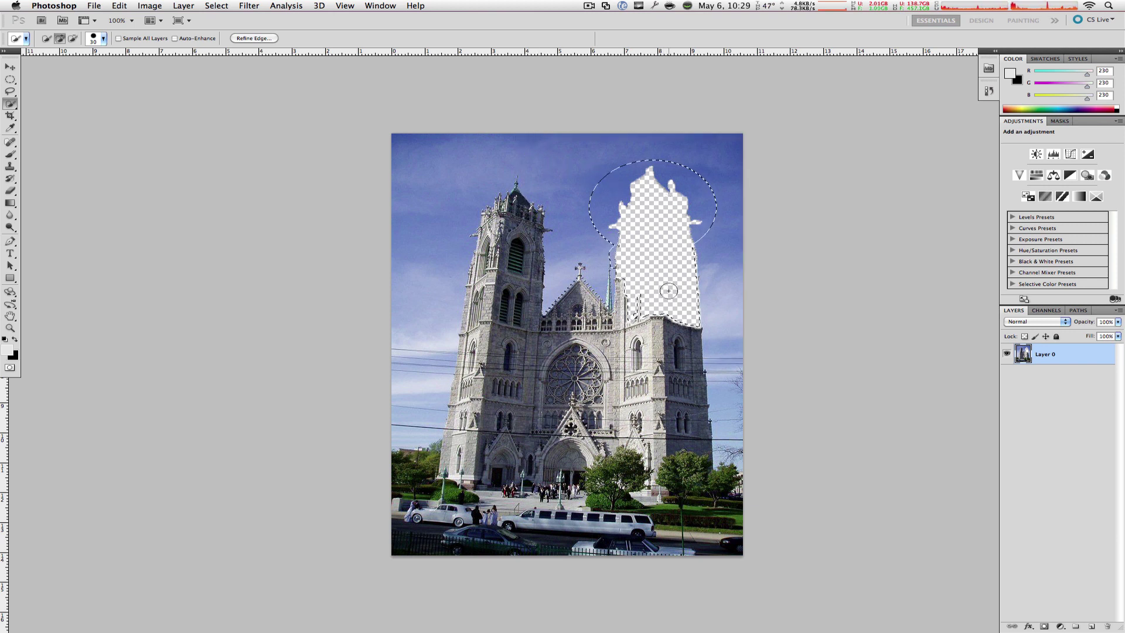
key(shift+BackSpace)
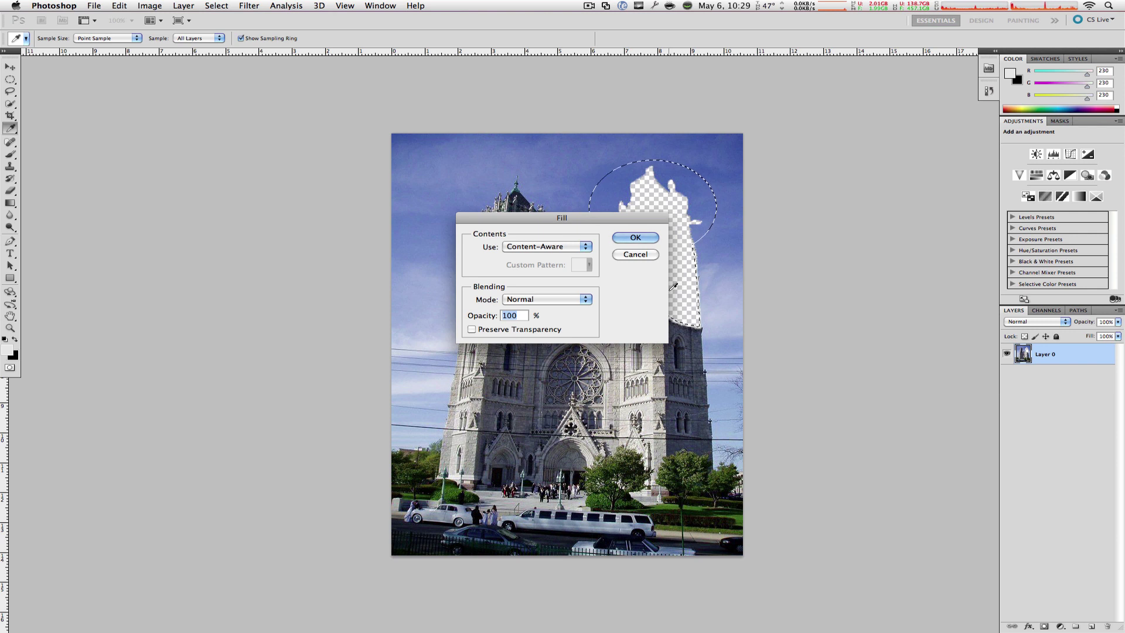
key(Return)
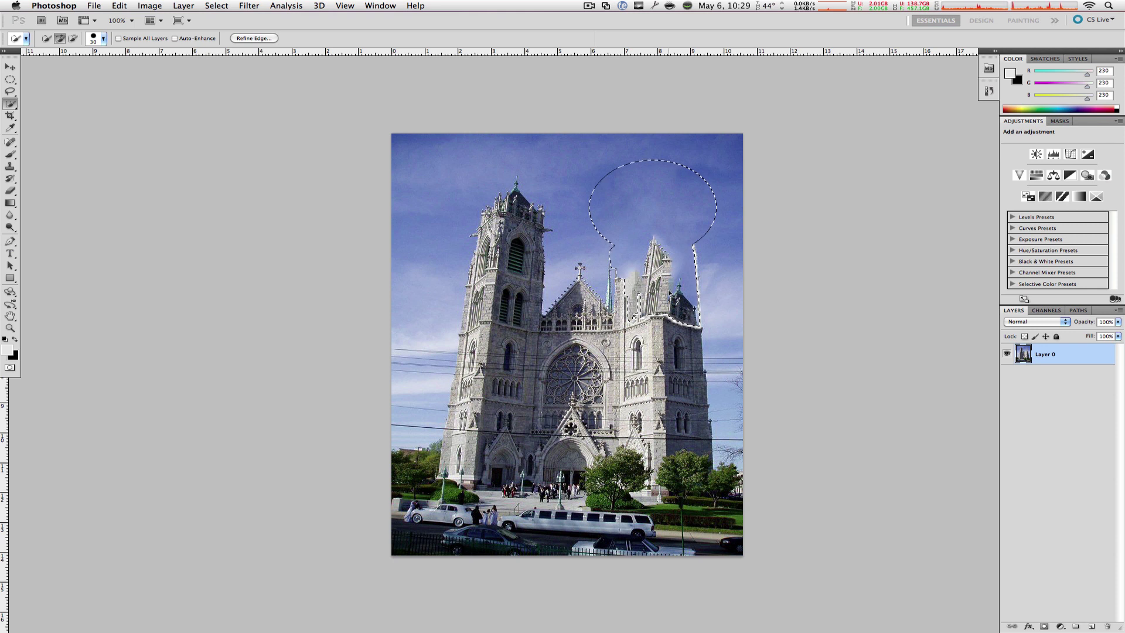
Step: Paste the cut tower section as a new layer and position it over its base, level with the left tower
key(ctrl+v)
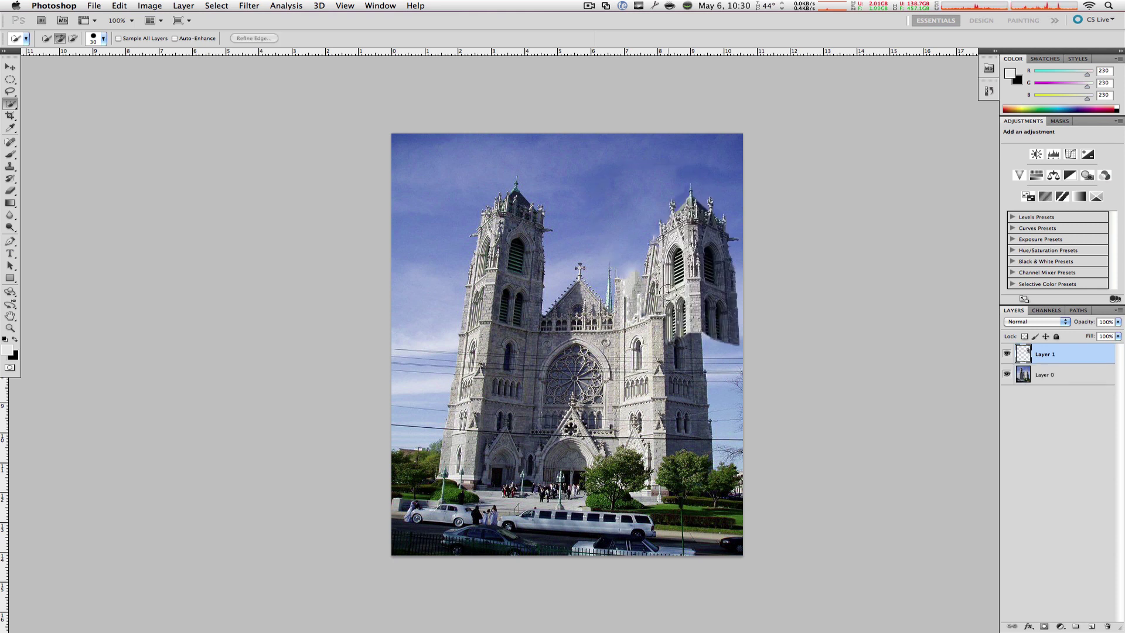
key(v)
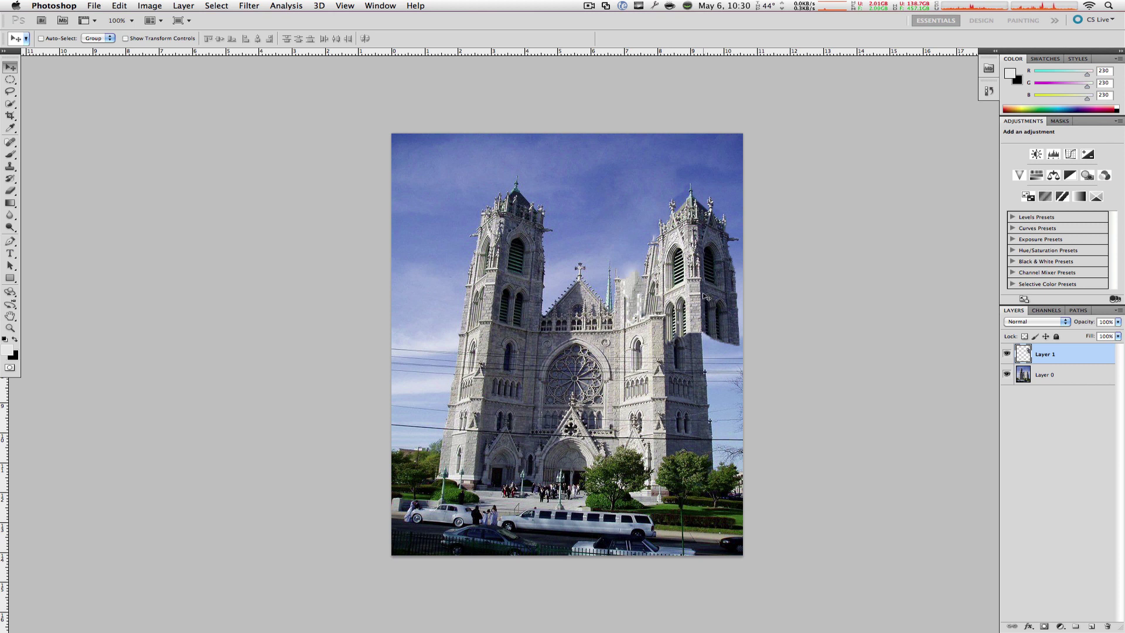
drag(706, 297, 669, 286)
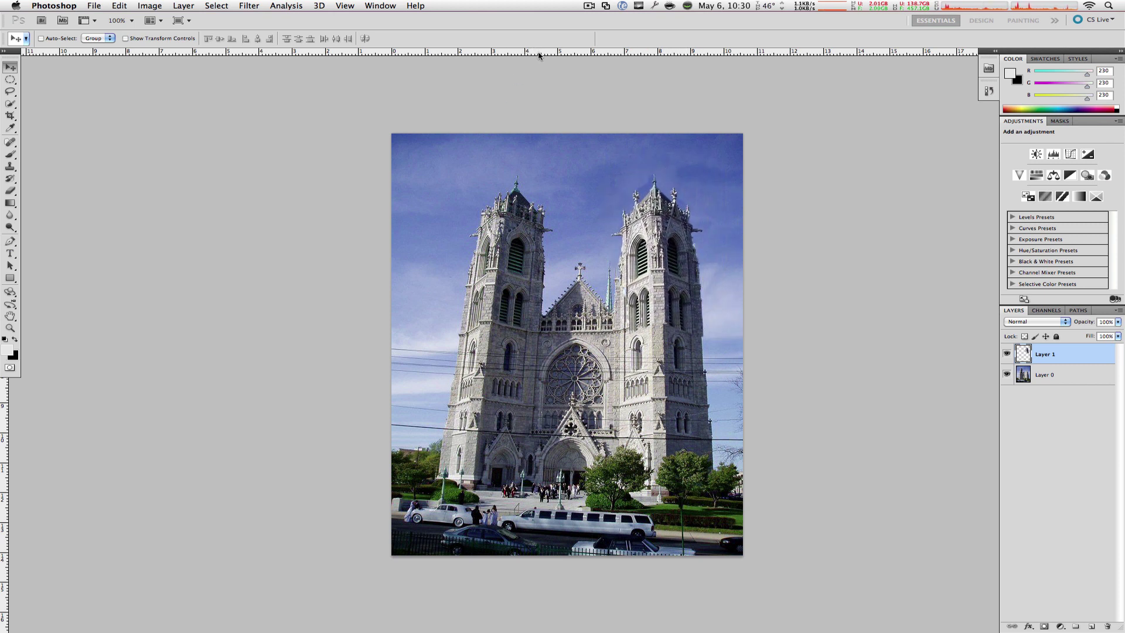
drag(539, 56, 556, 174)
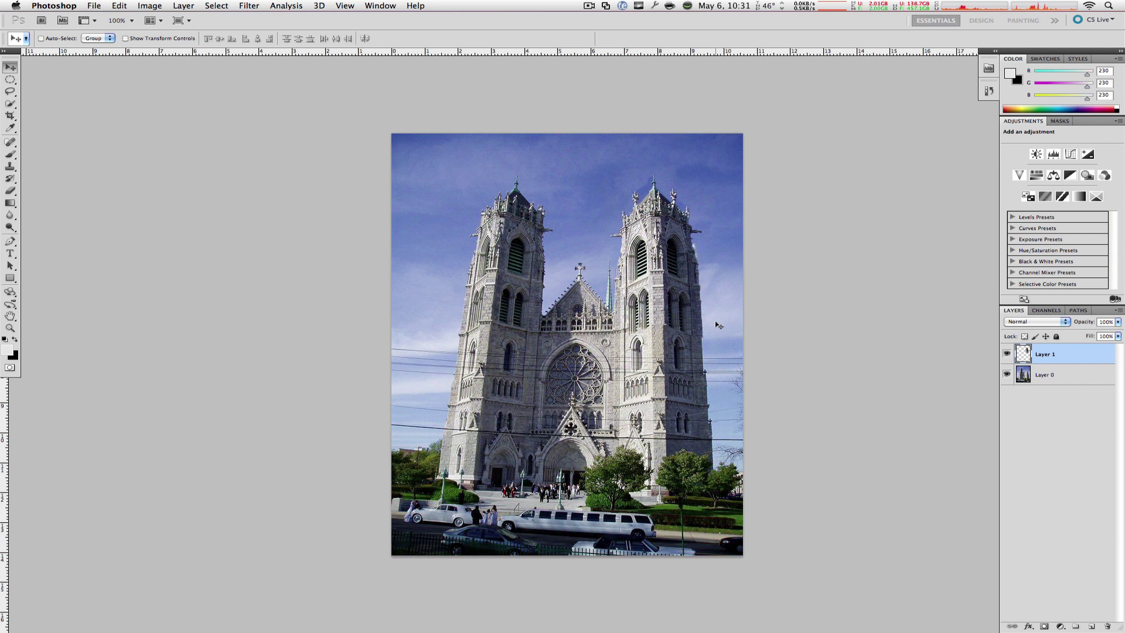
key(Left)
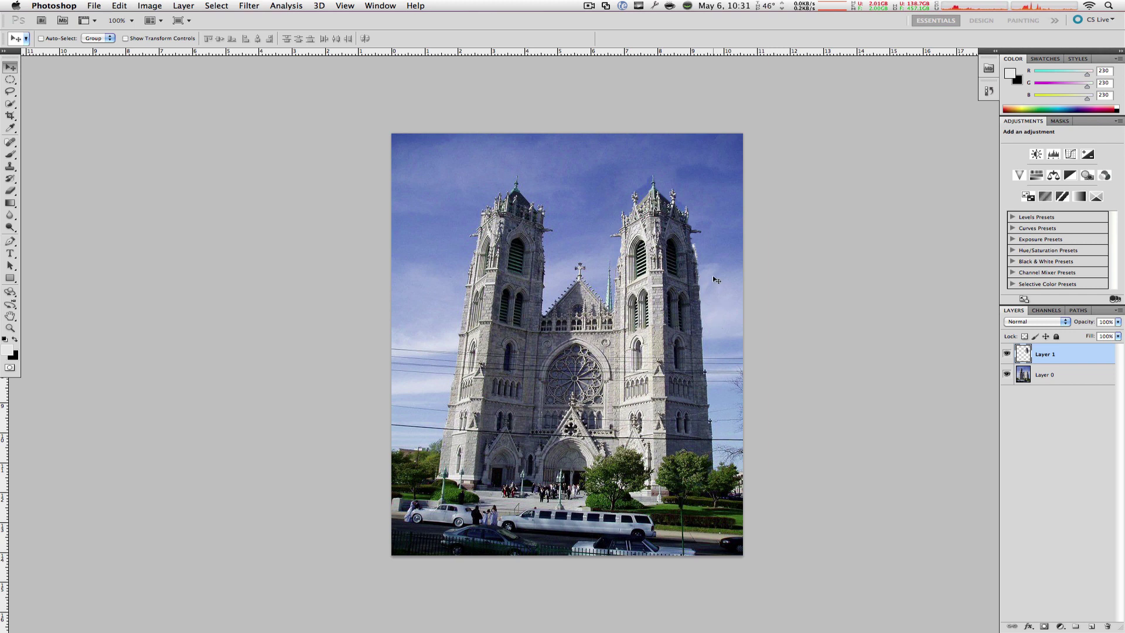
Step: Cover the light fringe along the right tower's outer upper edge with sky using the Clone Stamp
key(super+plus)
key(super+plus)
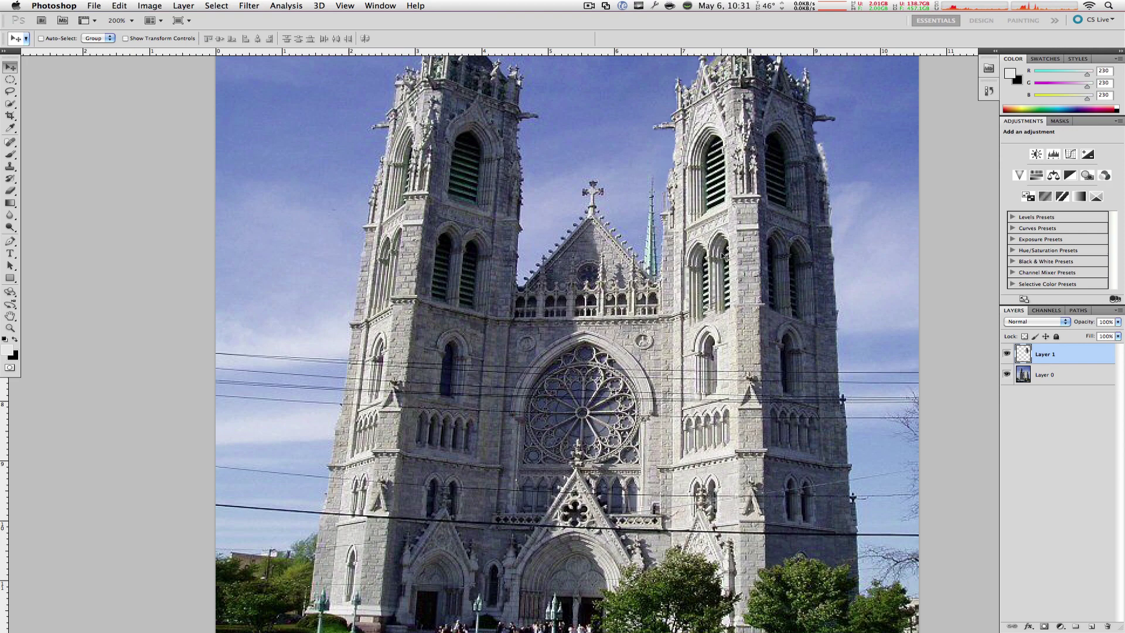
drag(800, 219, 465, 470)
drag(650, 117, 652, 322)
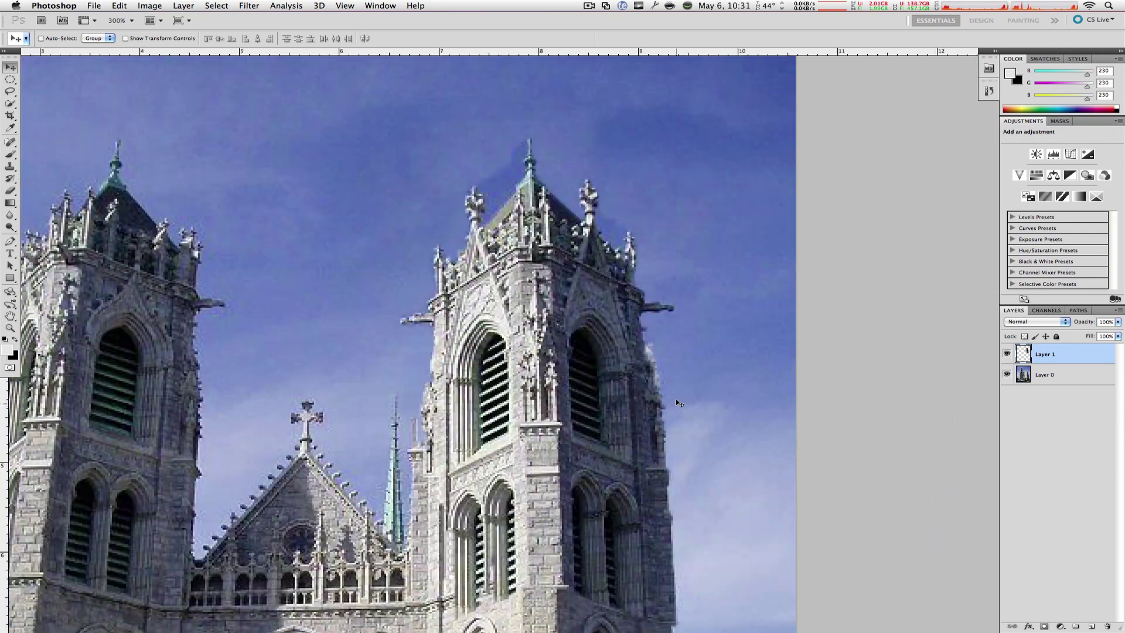
key(s)
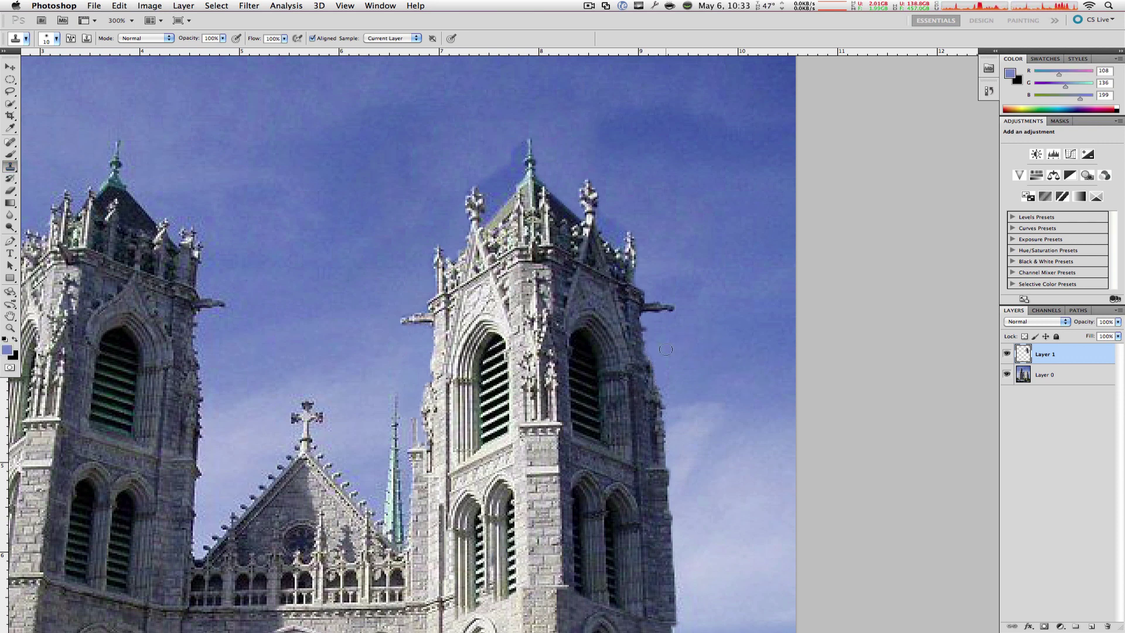
key(super+1)
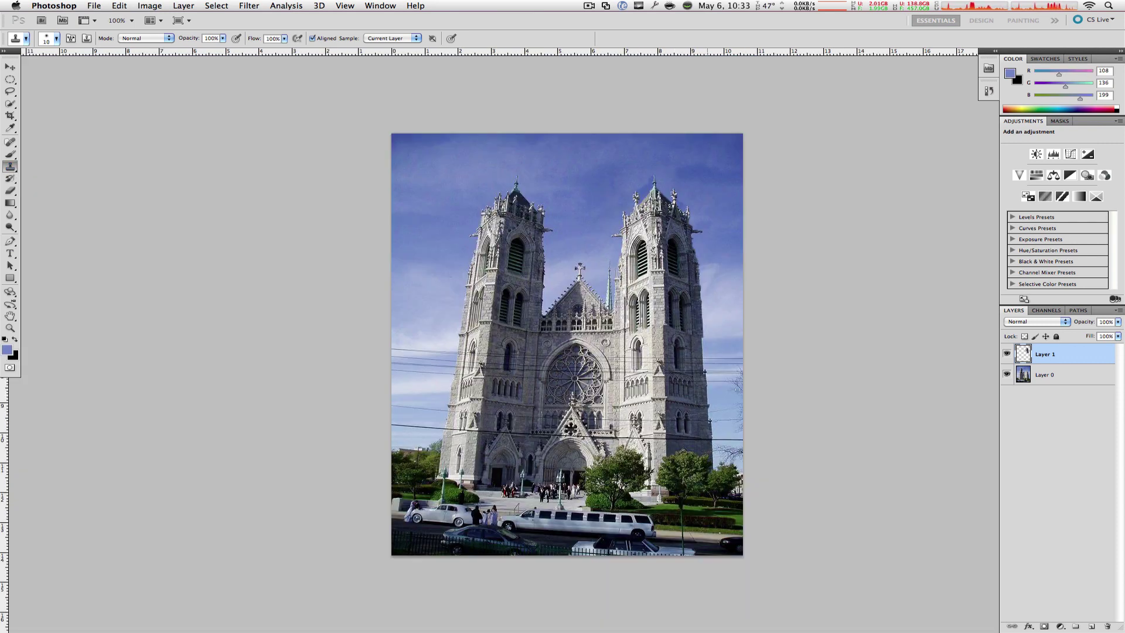
Step: Erase the leftover overlap along the pasted tower's outer lower edge with the Eraser at 100% opacity
key(super+equal)
key(super+equal)
key(super+equal)
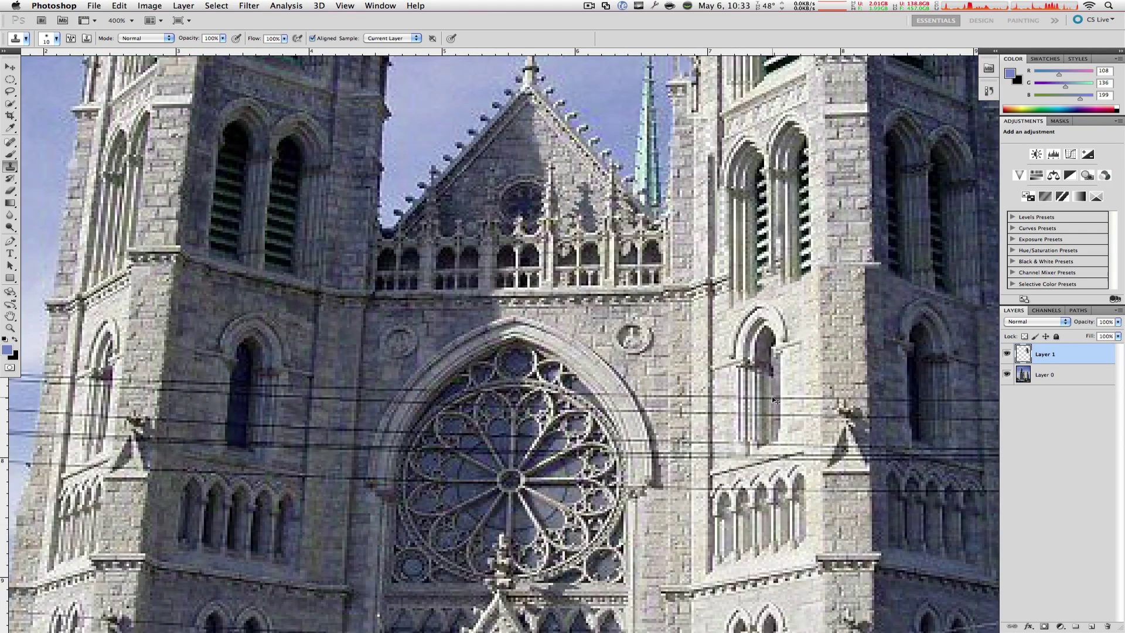
key(super+equal)
scroll(773, 398, right, 5)
scroll(771, 393, up, 3)
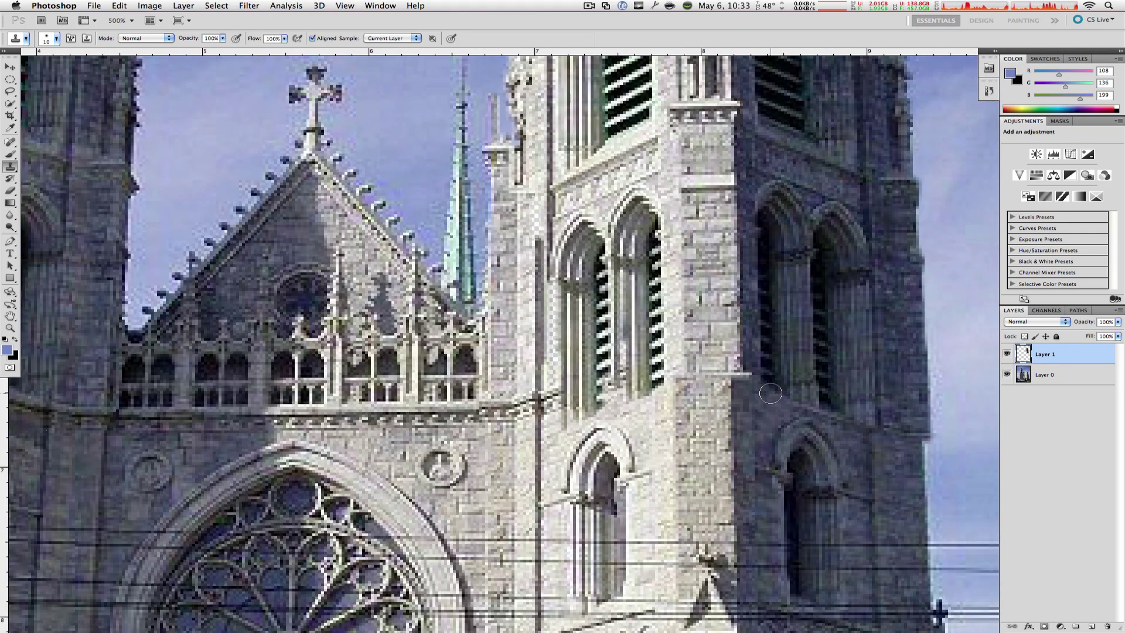
scroll(770, 393, right, 5)
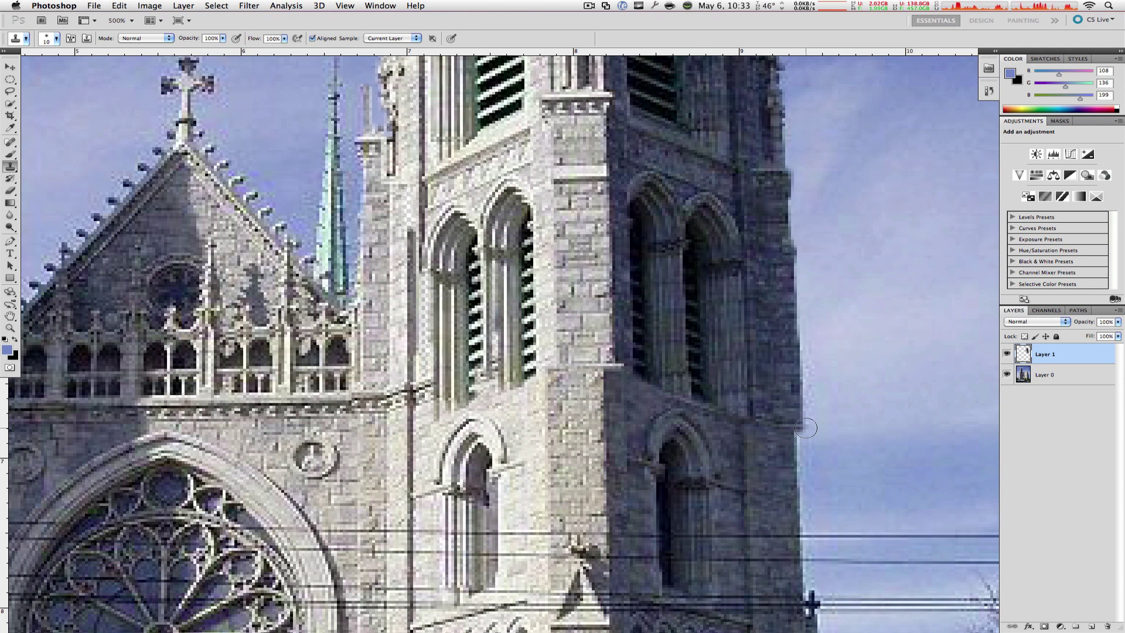
click(11, 191)
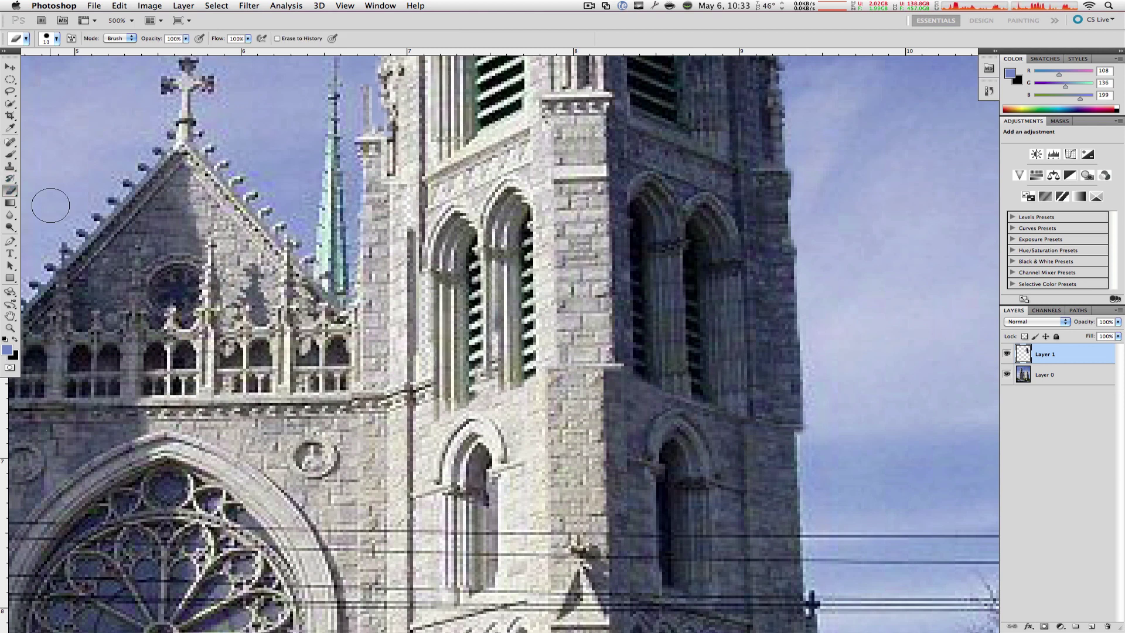
click(816, 428)
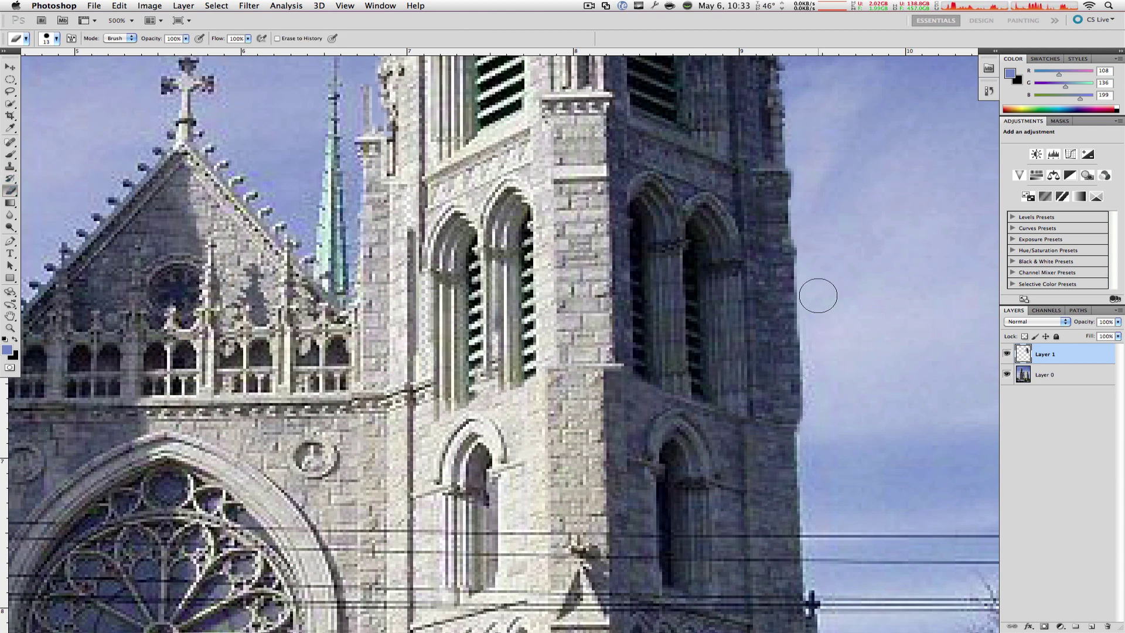
shift+click(816, 260)
key(super+minus)
key(super+minus)
key(super+minus)
key(super+minus)
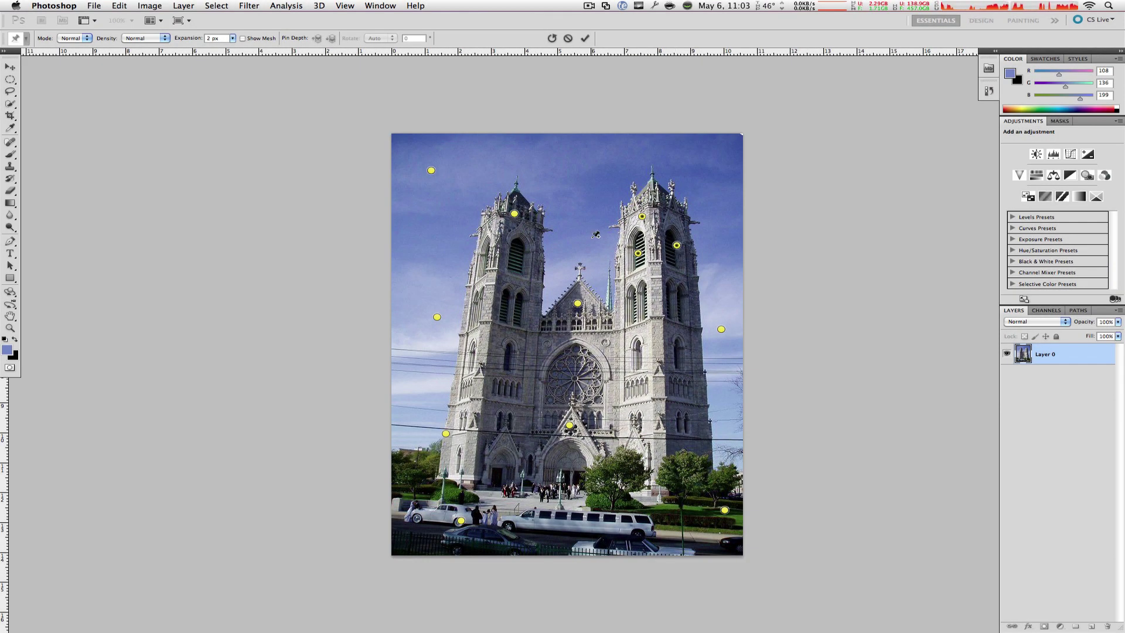
Step: Nudge the right tower's three selected Puppet Warp pins downward and place a horizontal guide across the sky near both spire tips
key(Down)
key(Down)
key(Down)
key(Down)
key(Down)
key(Down)
key(Down)
key(Down)
key(Down)
key(Down)
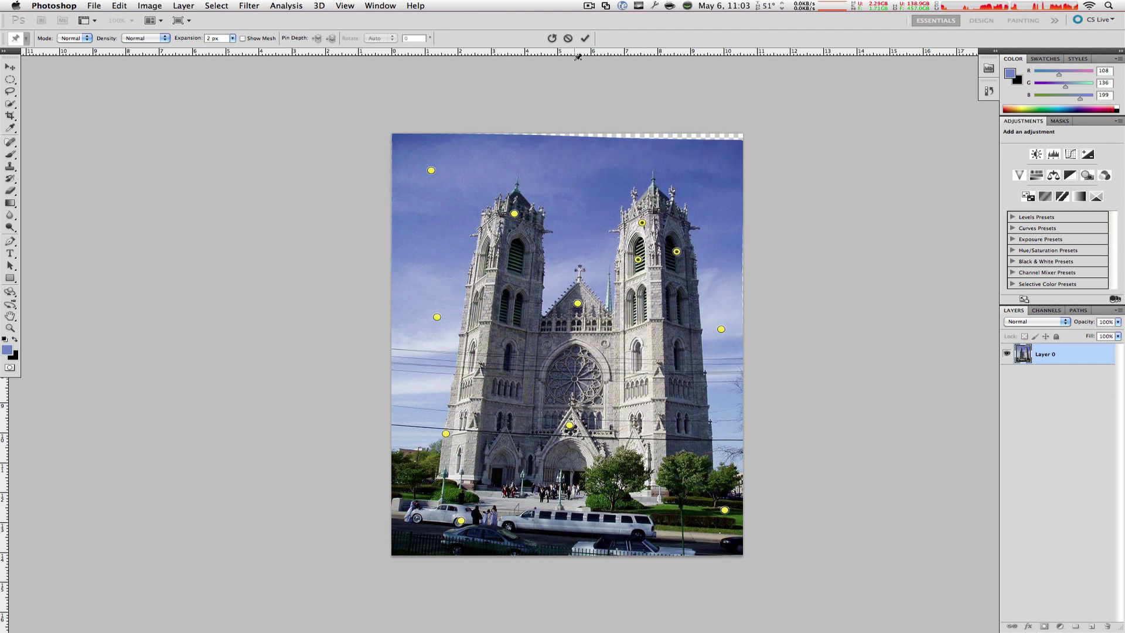
drag(578, 53, 586, 176)
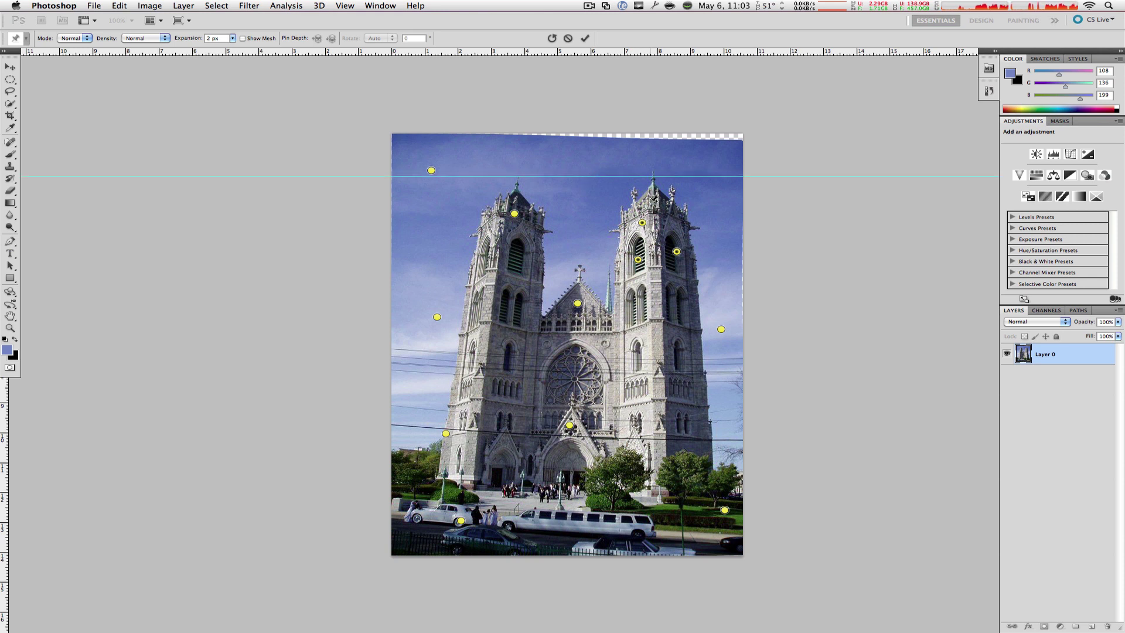
Step: Lower the right tower's selected pins further in small increments, using the guide to bring its spire closer to the left tower's height
key(Down)
key(Down)
key(Down)
key(Down)
key(Down)
key(Down)
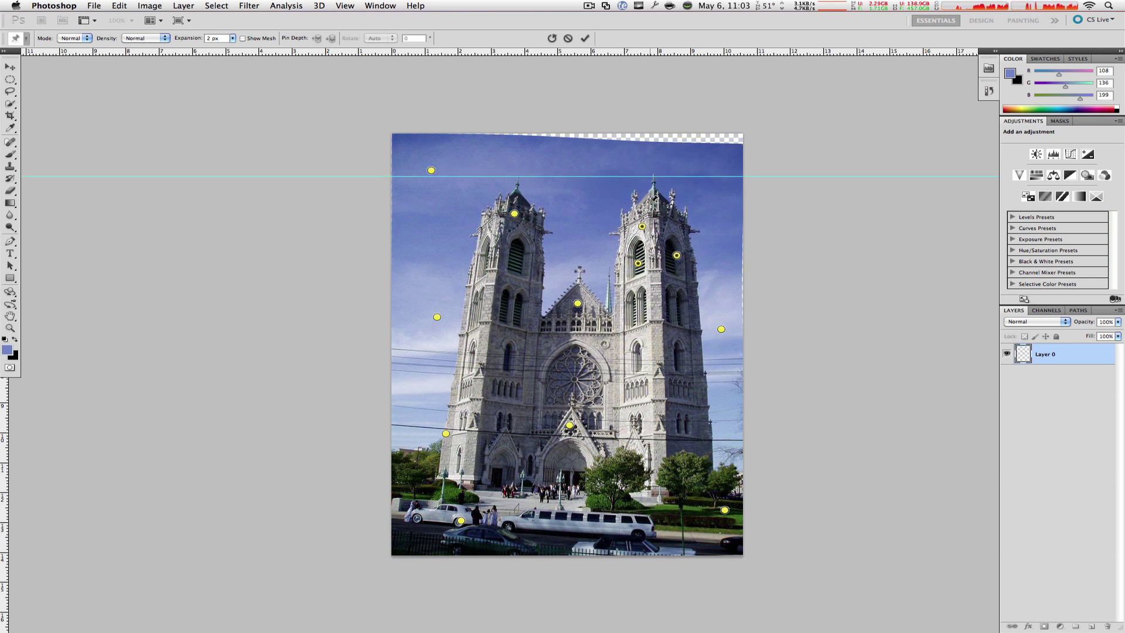
key(Down)
key(Down)
key(Down)
key(Down)
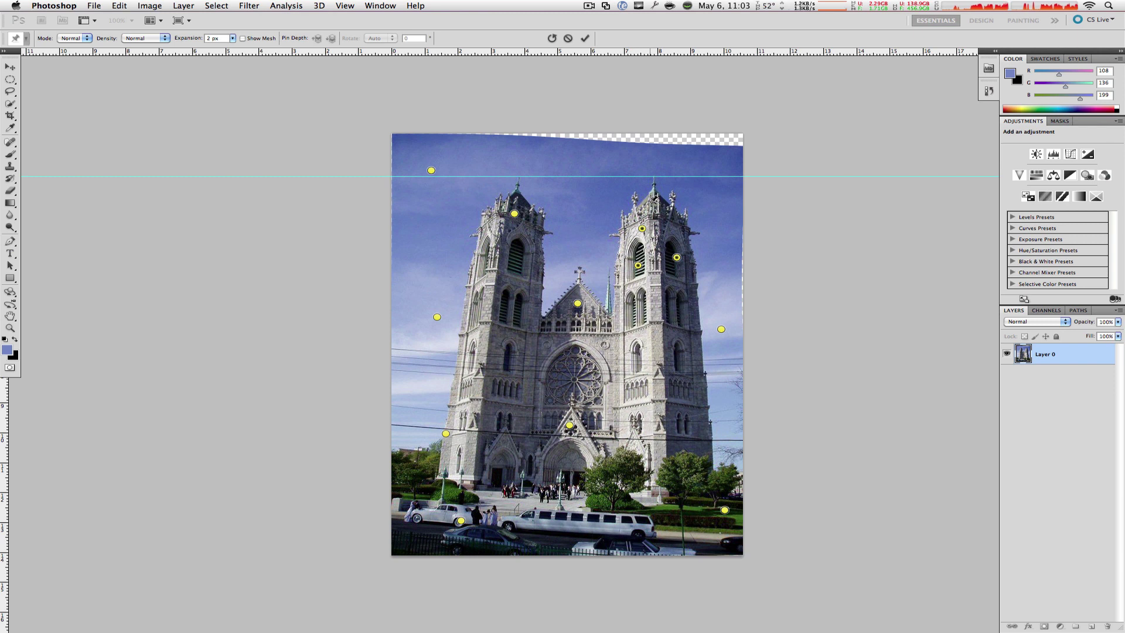
Step: Apply the Puppet Warp and remove the horizontal guide from the image
key(v)
click(660, 212)
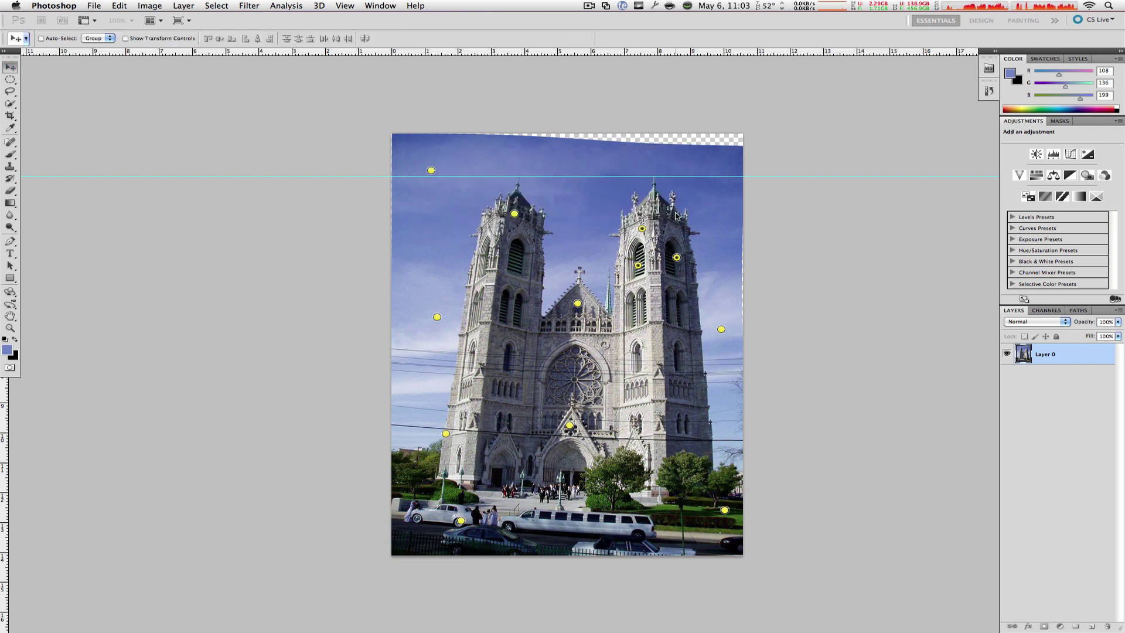
drag(384, 175, 379, 53)
Step: Select the transparent strip along the photo's upper edge and the gap on its right edge, fill both using Content-Aware, and deselect
click(10, 79)
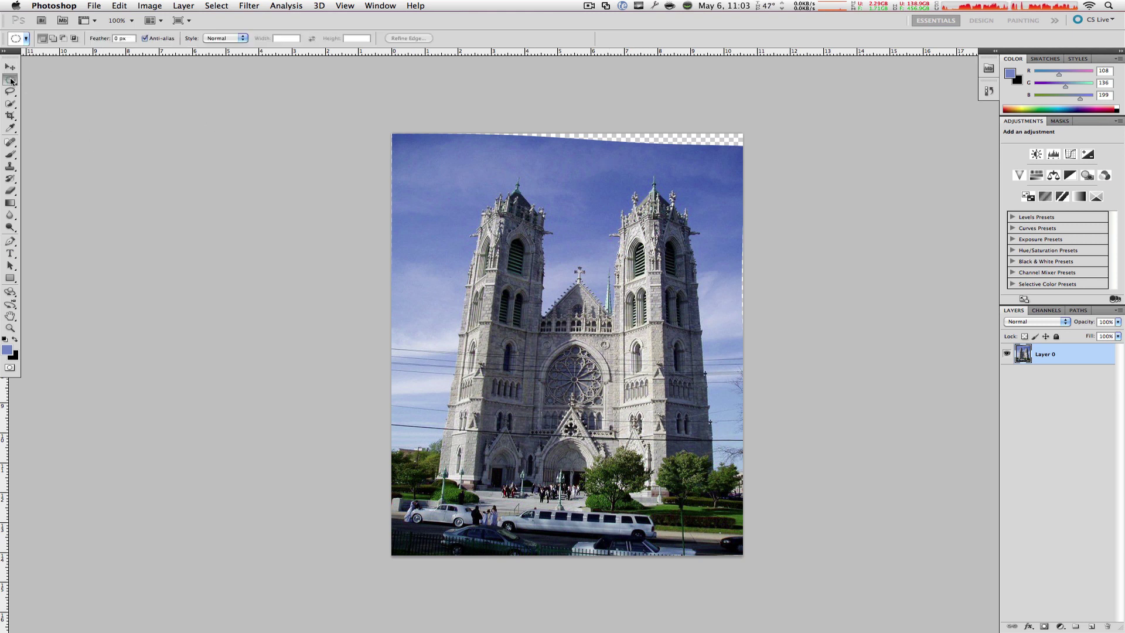
drag(434, 133, 744, 146)
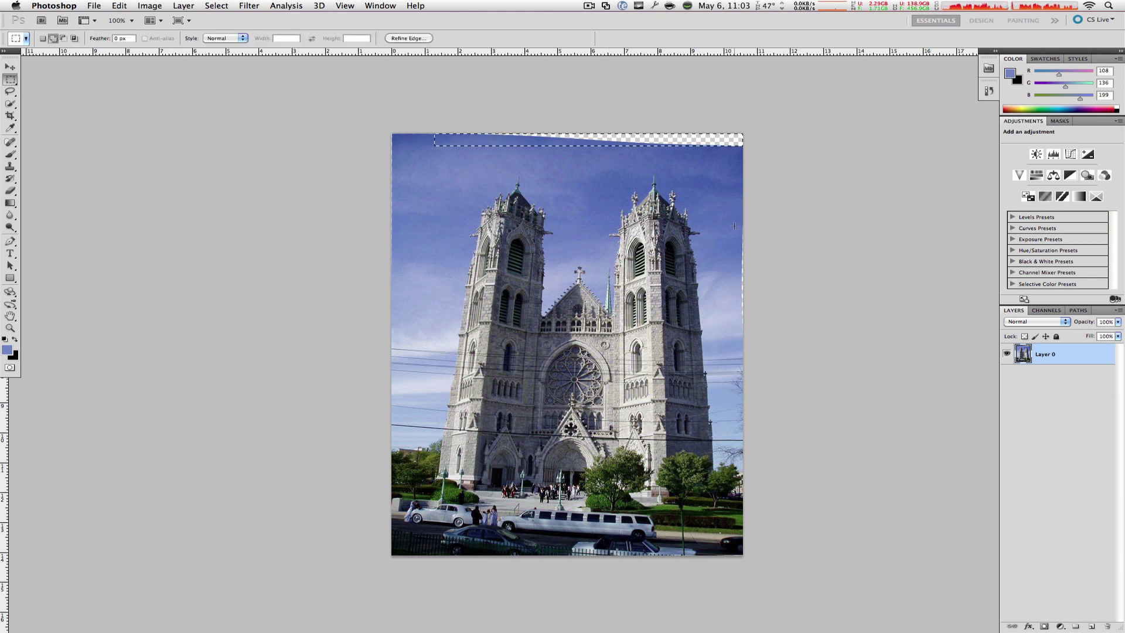
drag(735, 222, 799, 335)
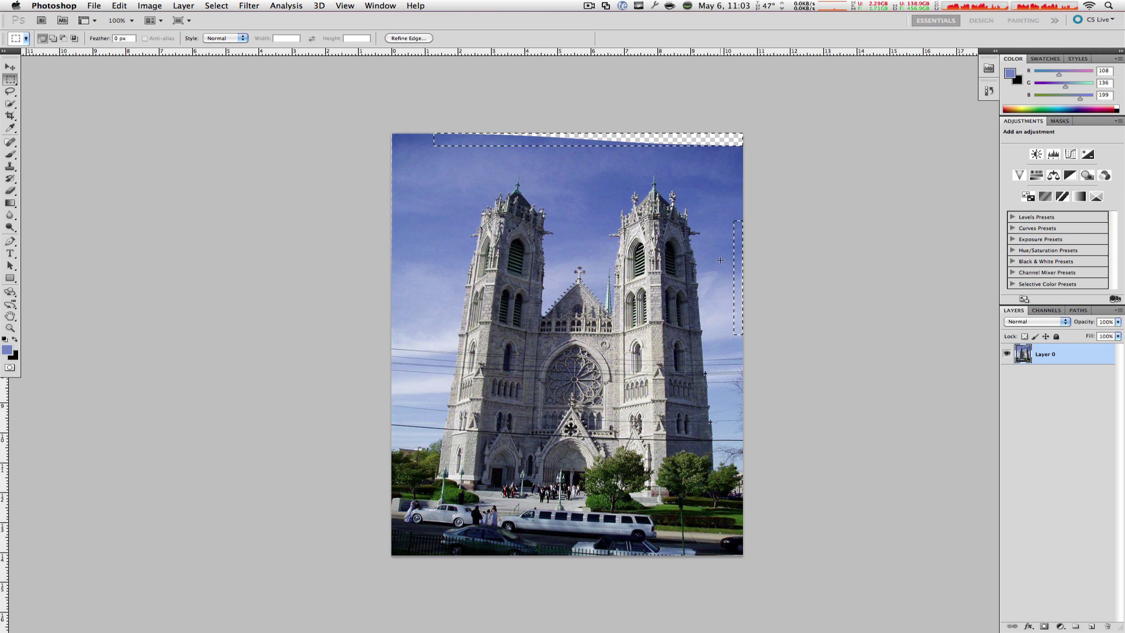
key(shift+BackSpace)
key(Return)
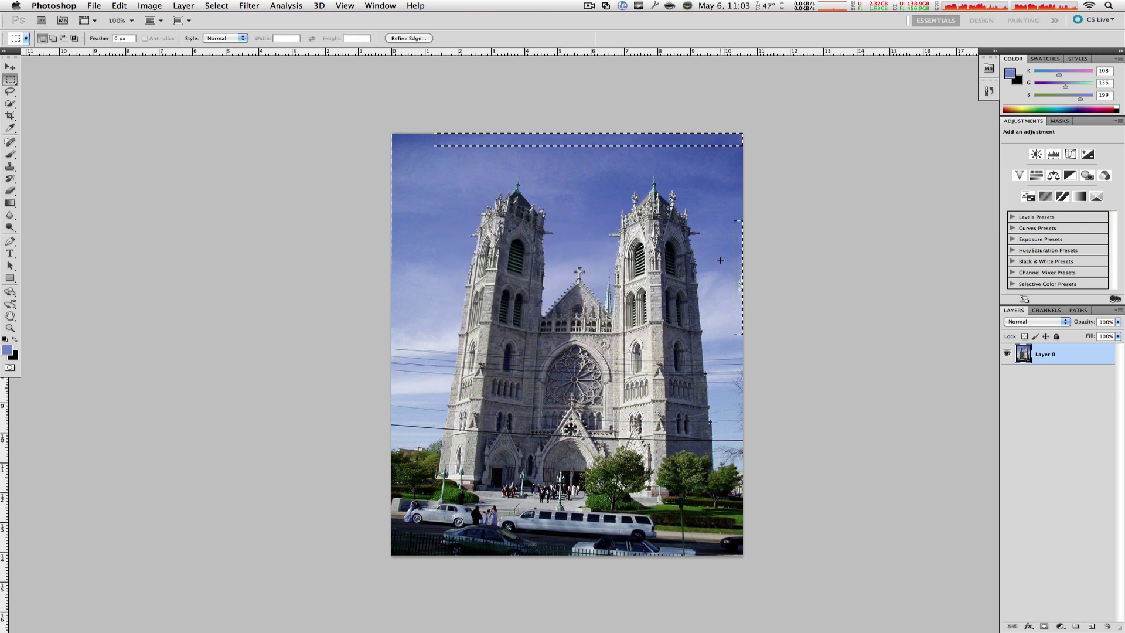
key(ctrl+d)
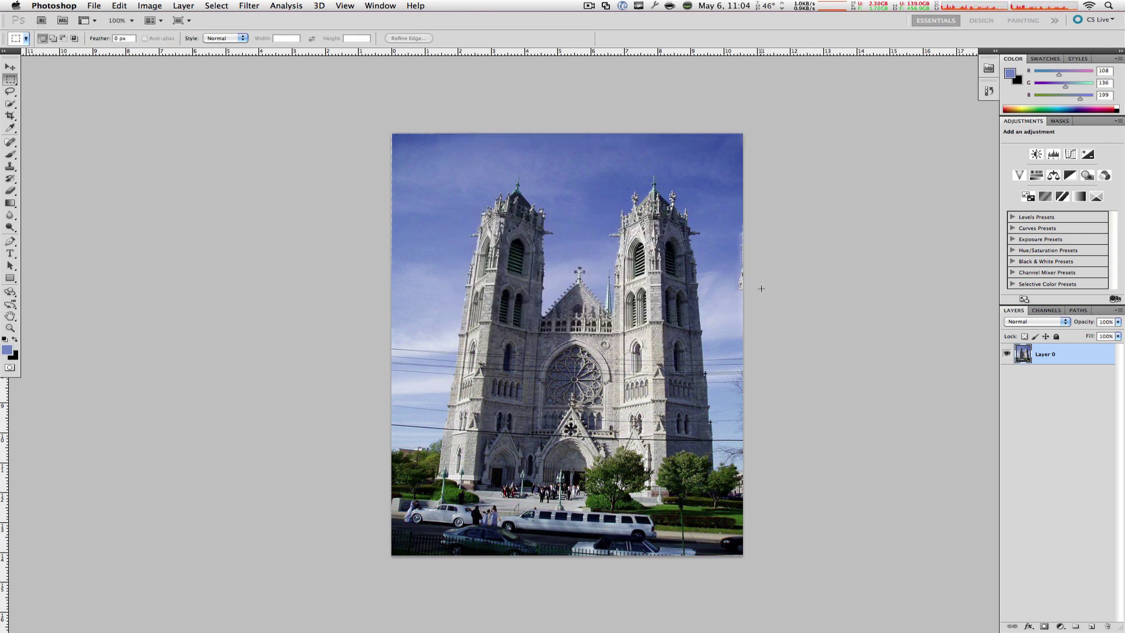